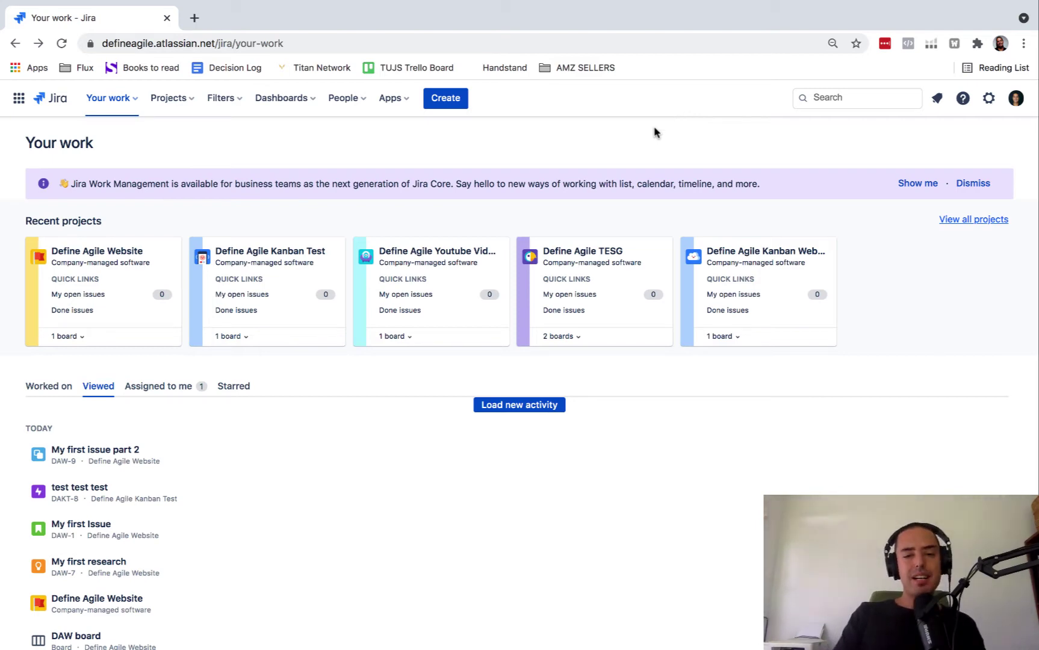
Step: Start a new issue, then discard it without saving
left_click(446, 98)
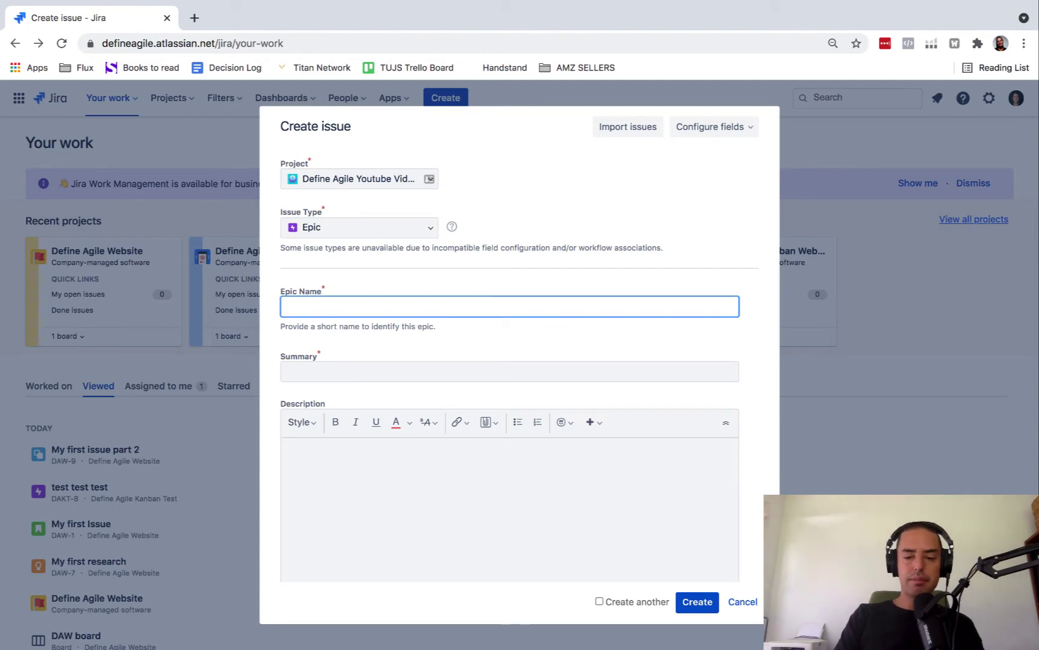
left_click(744, 602)
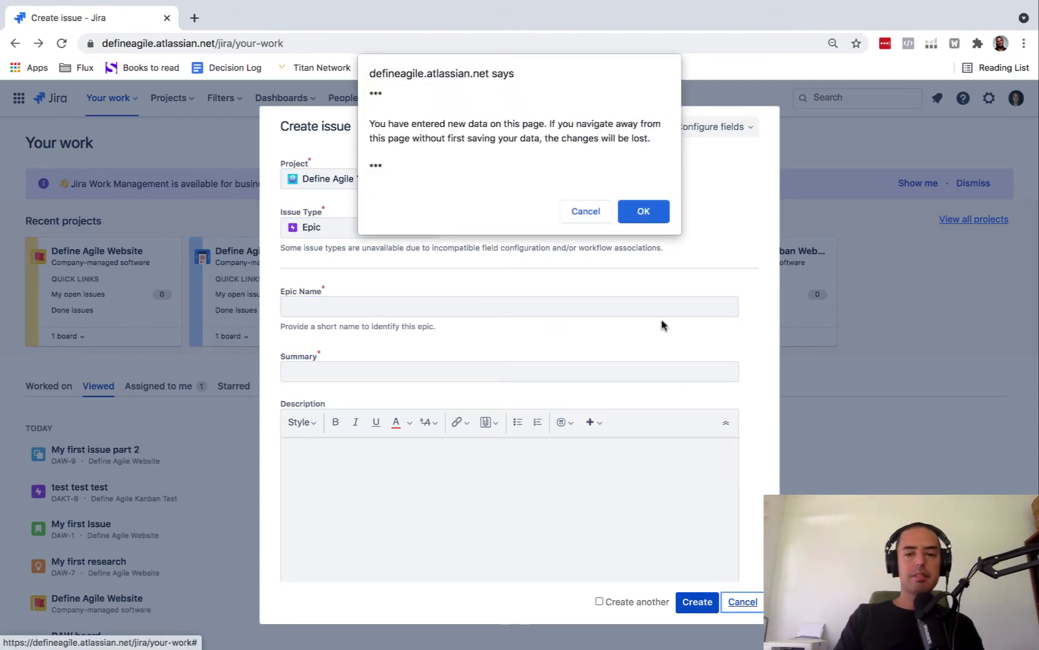
left_click(649, 222)
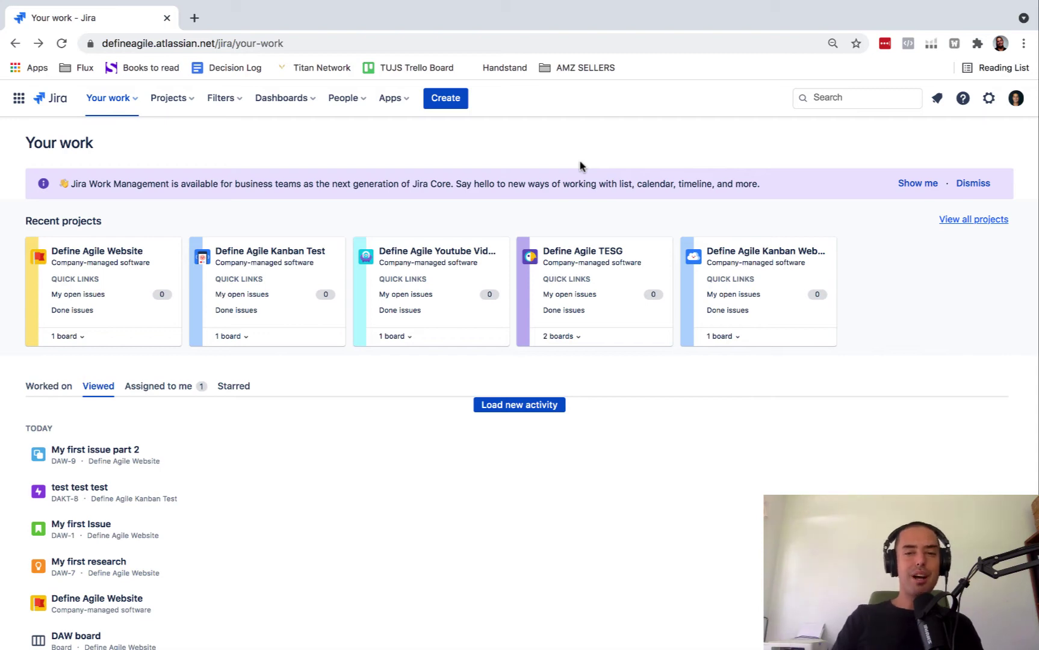
Step: Begin creating a new project from the Projects list and choose the Scrum template
left_click(180, 99)
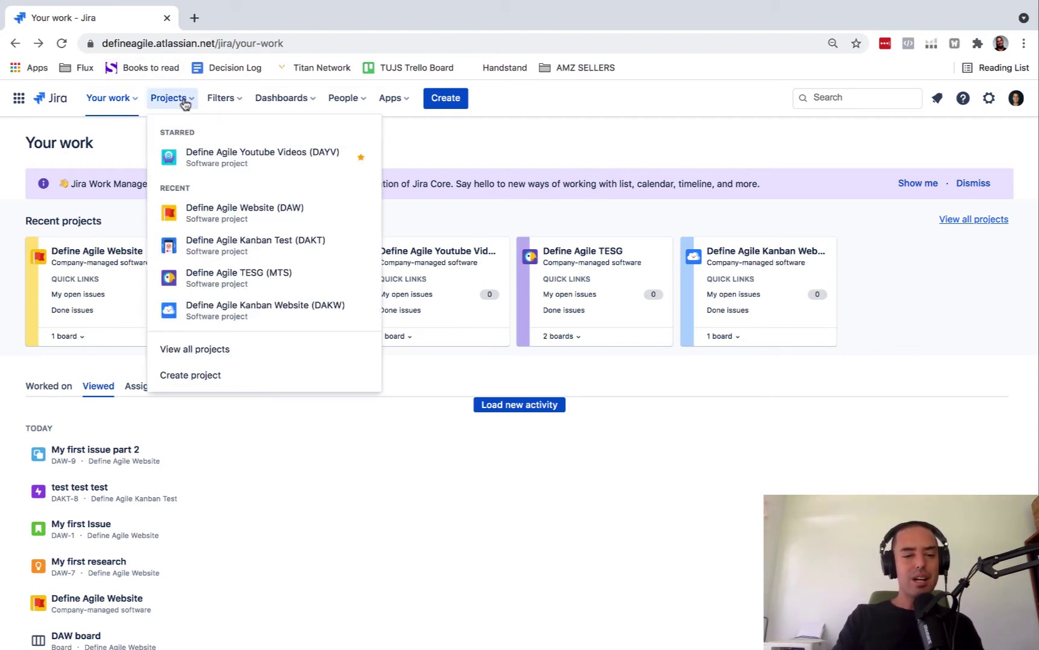
left_click(171, 385)
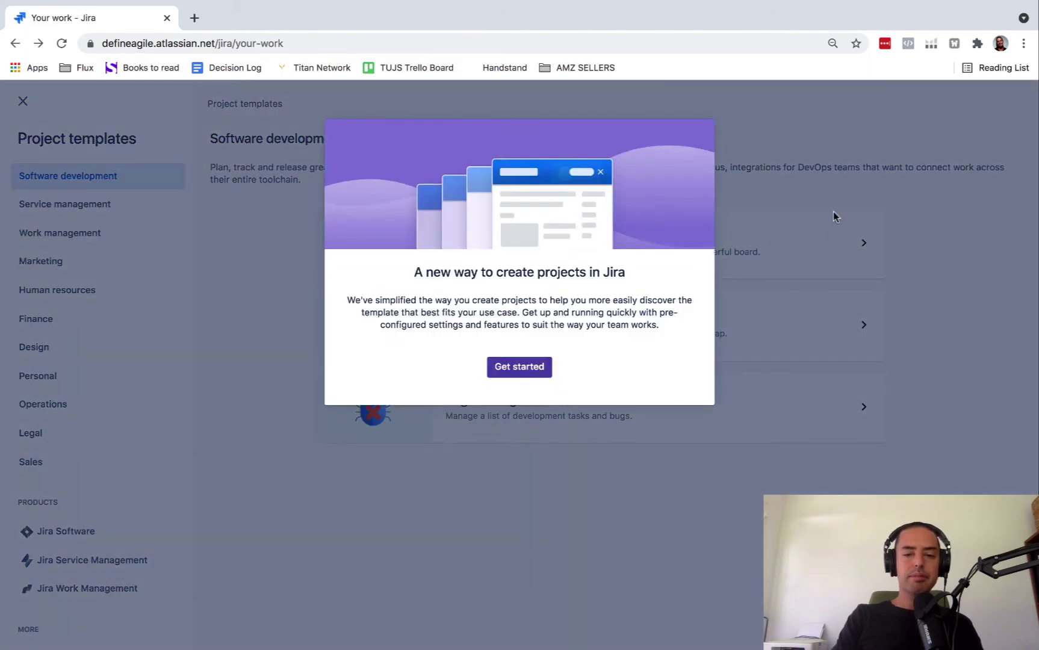
left_click(536, 369)
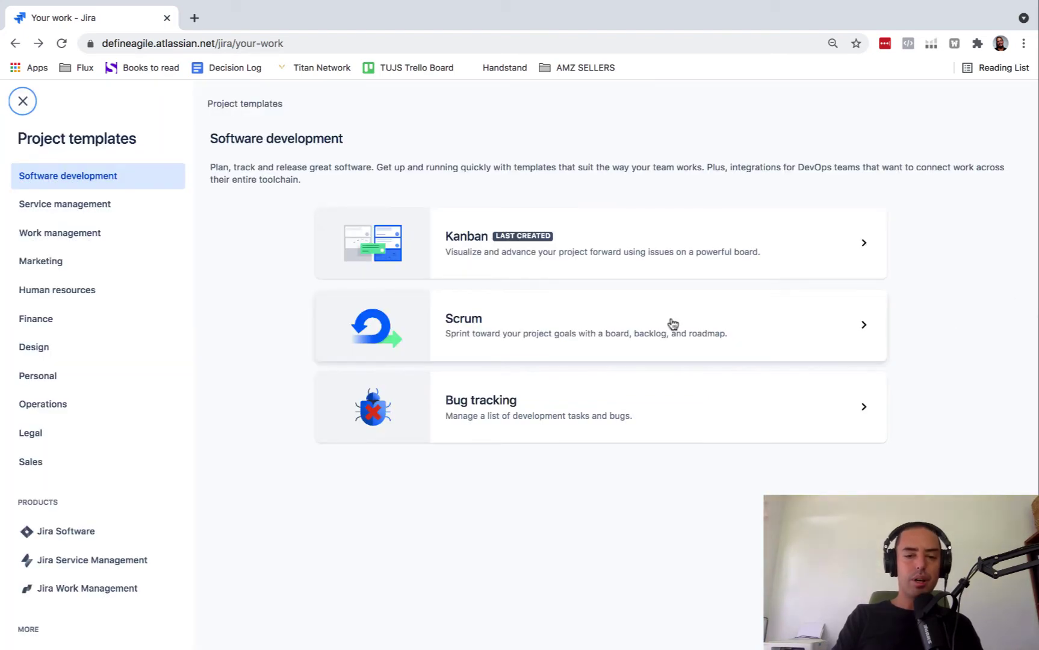
left_click(574, 333)
scroll(833, 385, "down", 3)
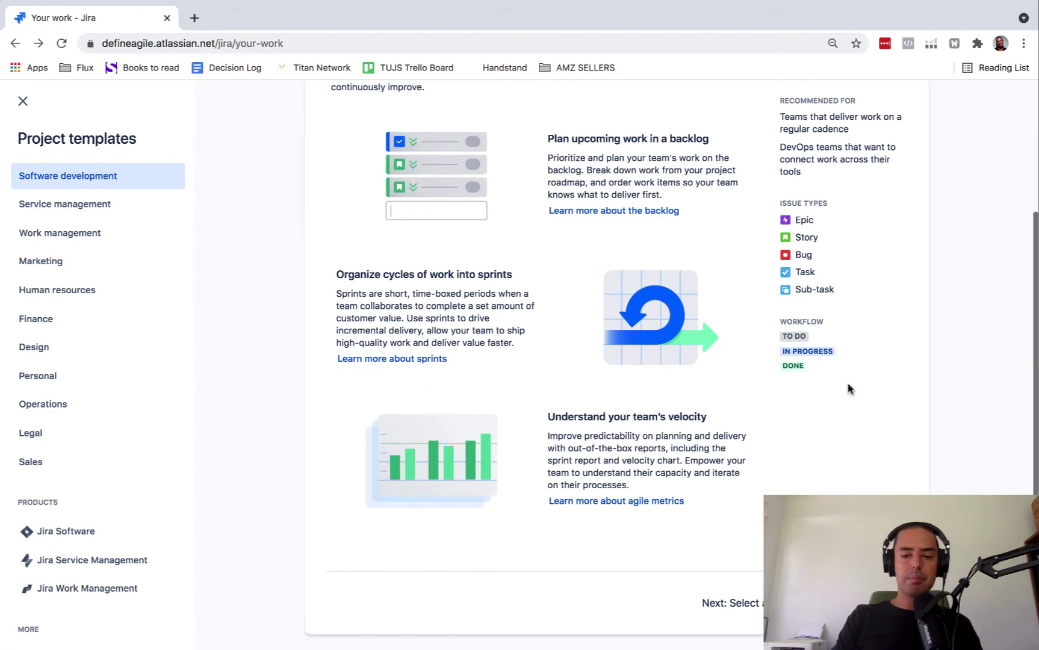
Step: Choose a company-managed project type for the Scrum project
left_click(848, 612)
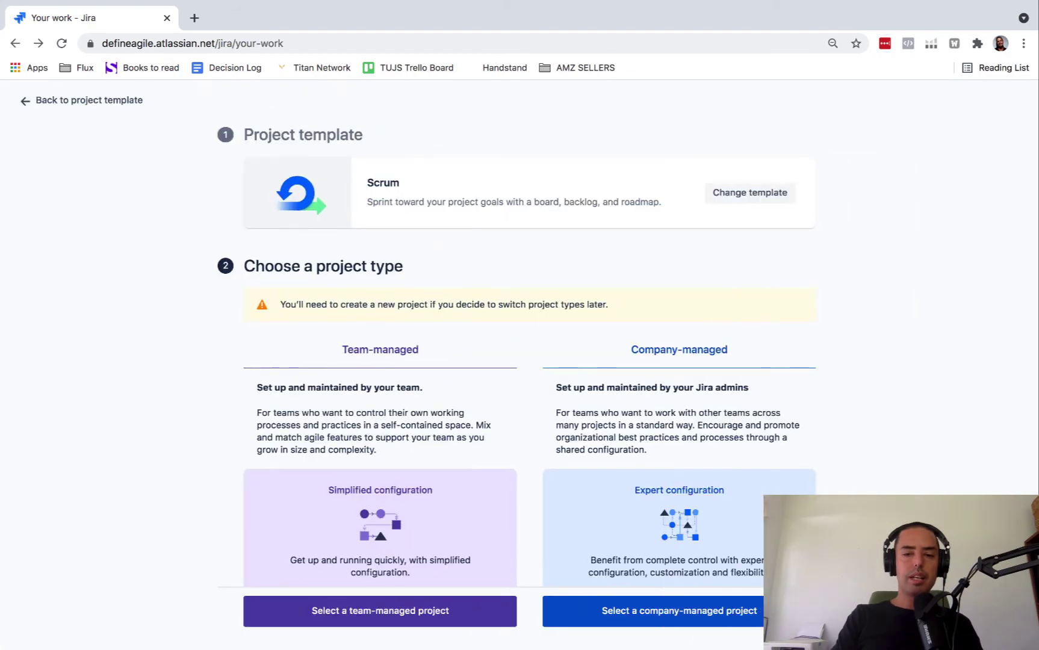
scroll(855, 327, "down", 10)
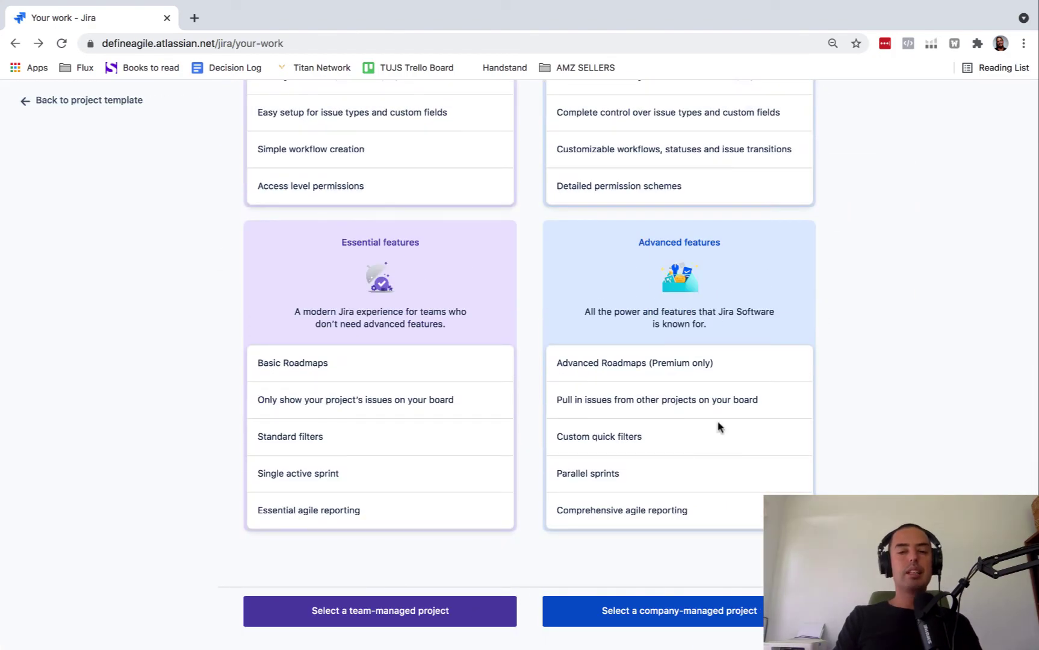
scroll(718, 427, "up", 10)
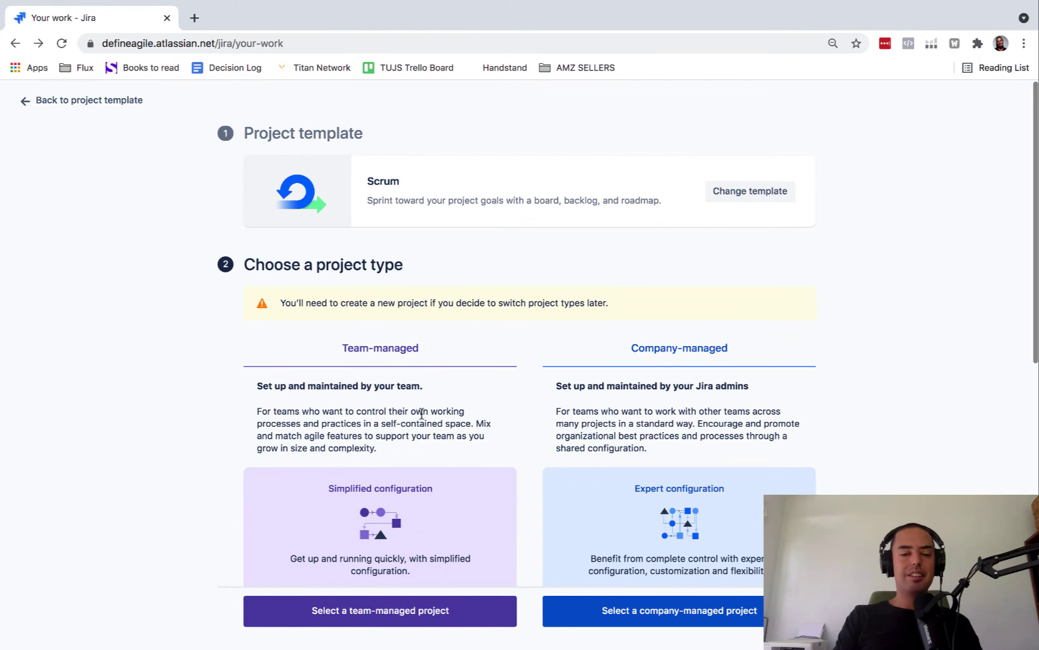
scroll(709, 339, "down", 10)
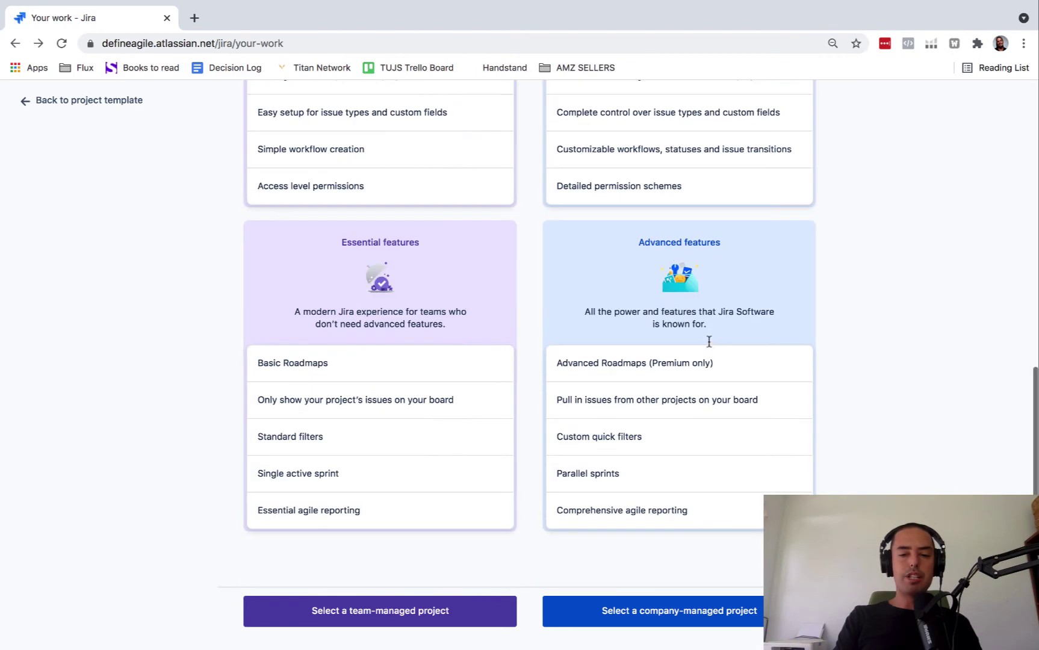
left_click(711, 618)
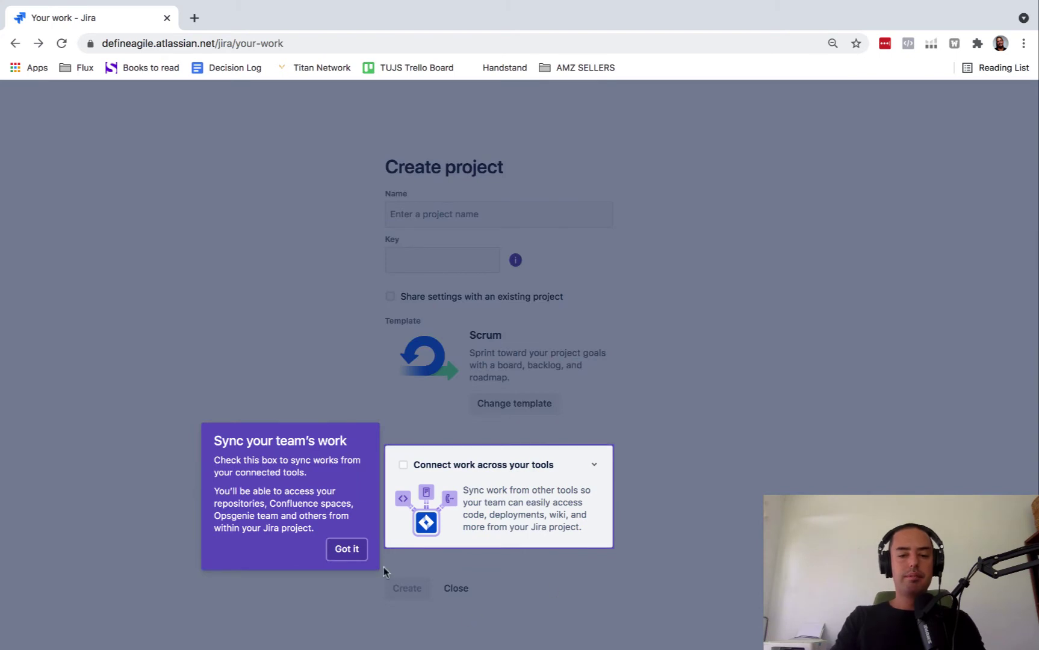
Step: Name the project 'Sprint Backlog Video', keep the key SBV, and create it
left_click(347, 549)
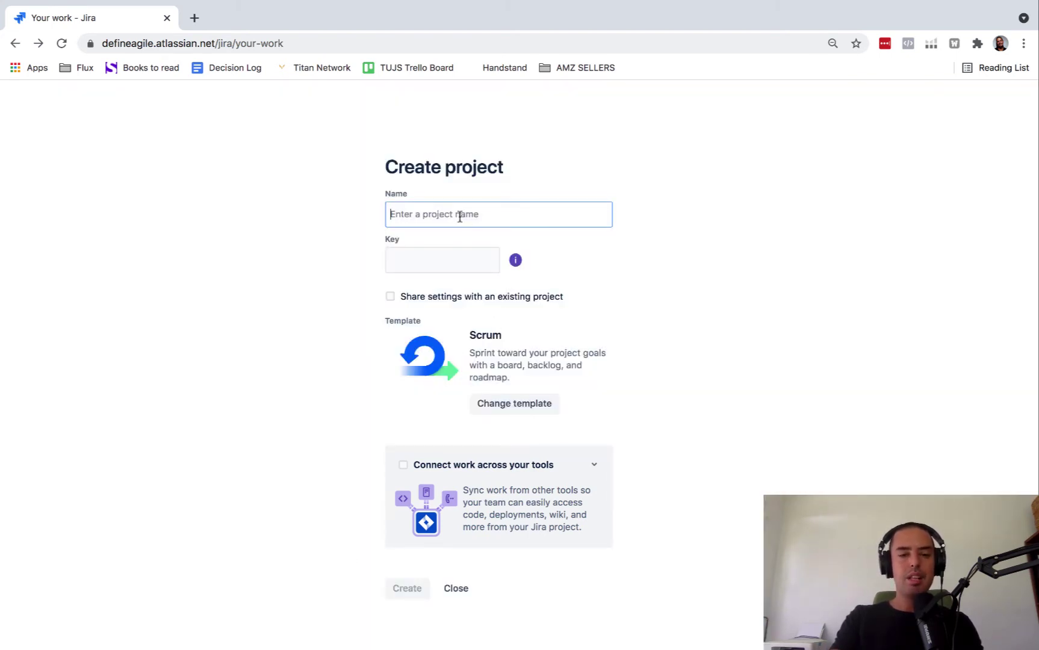
type("S")
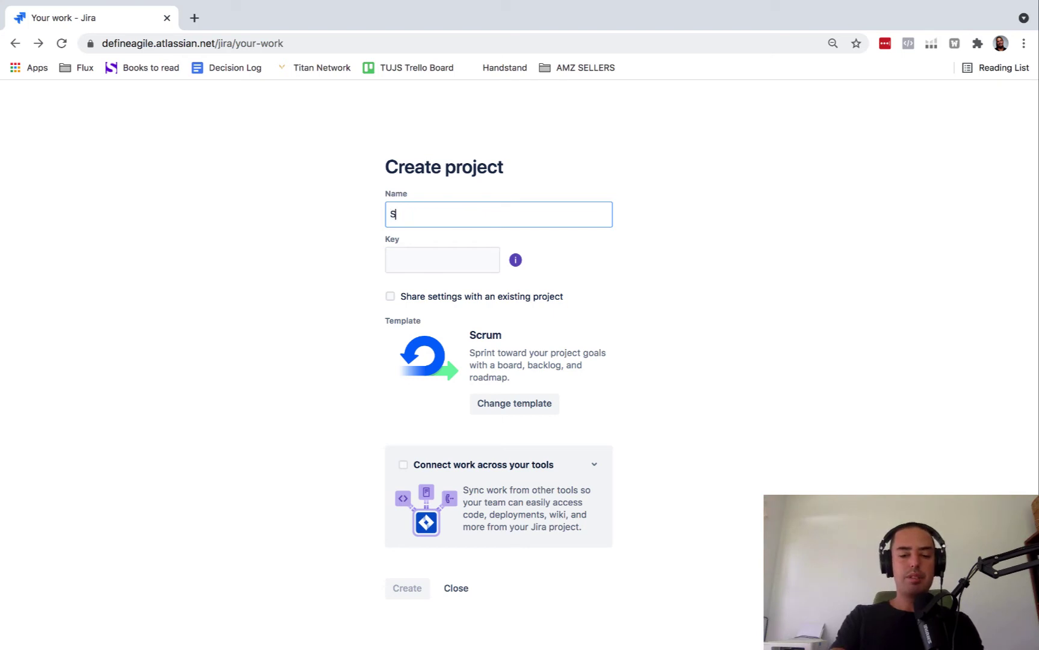
type("print Ba")
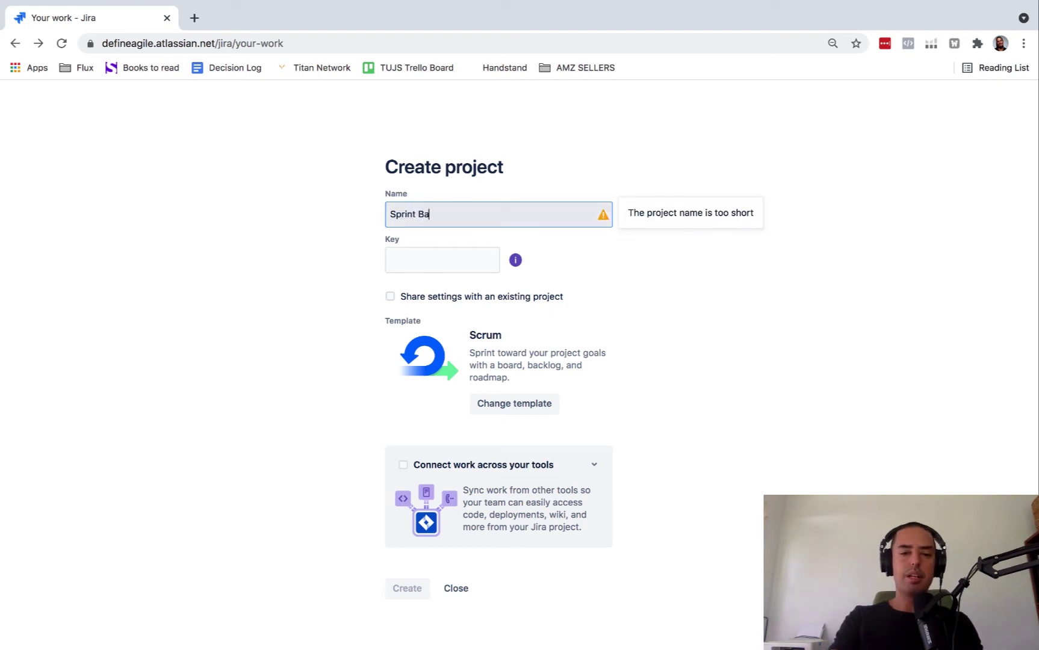
type("cklog Video")
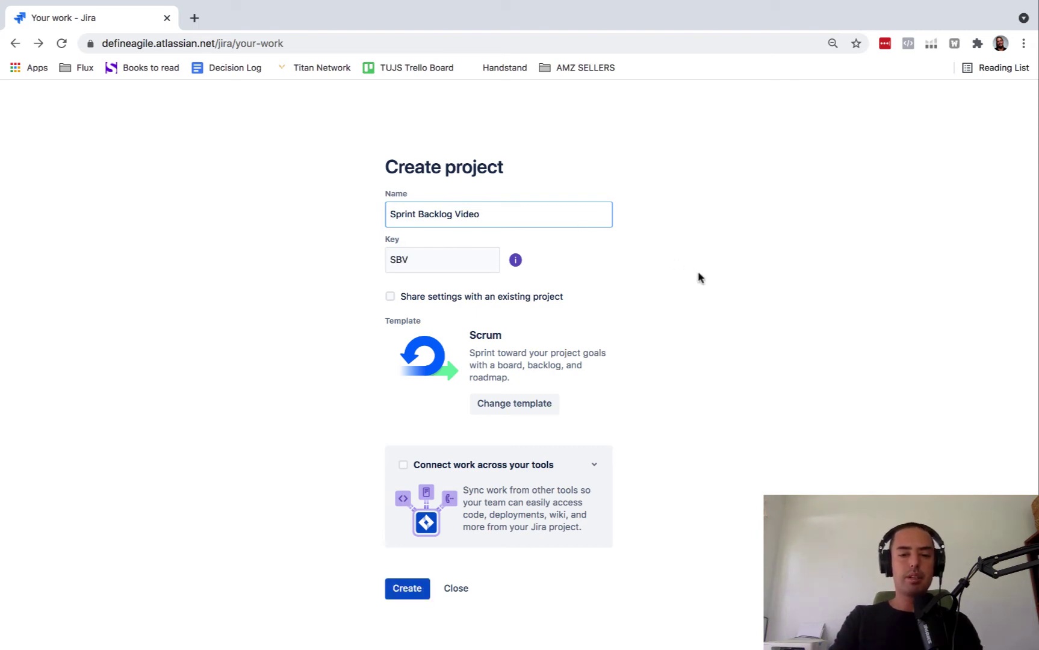
left_click(405, 592)
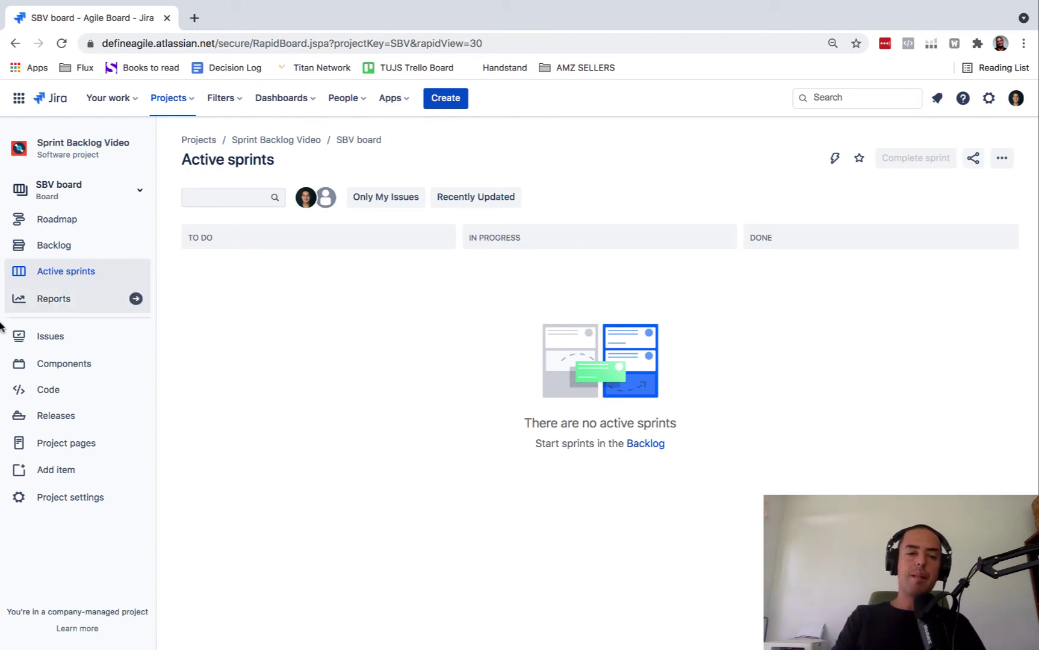
Step: In the SBV backlog, create the story 'Test 1' (SBV-1)
left_click(56, 245)
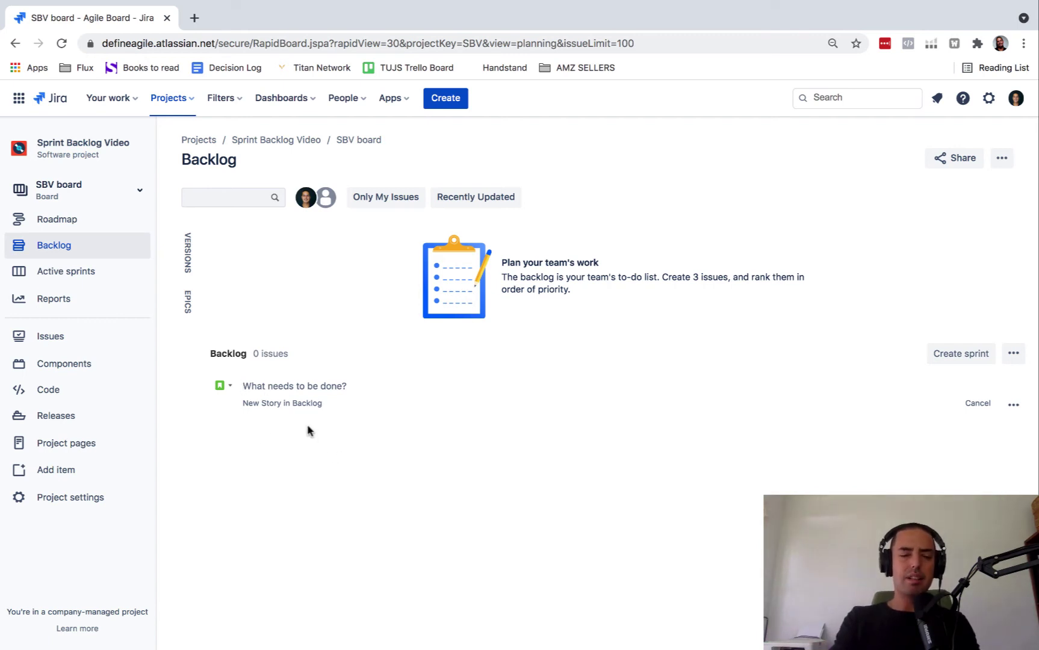
type("Tsst 1")
key("Return")
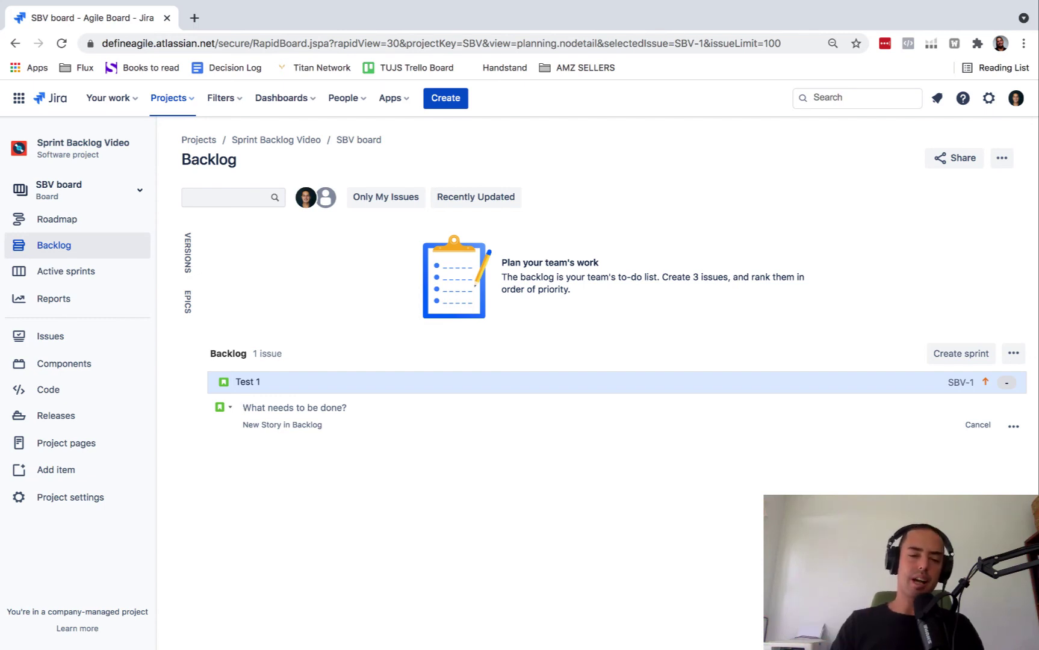
Step: Create SBV Sprint 1 and move the Test 1 story into it
left_click(963, 354)
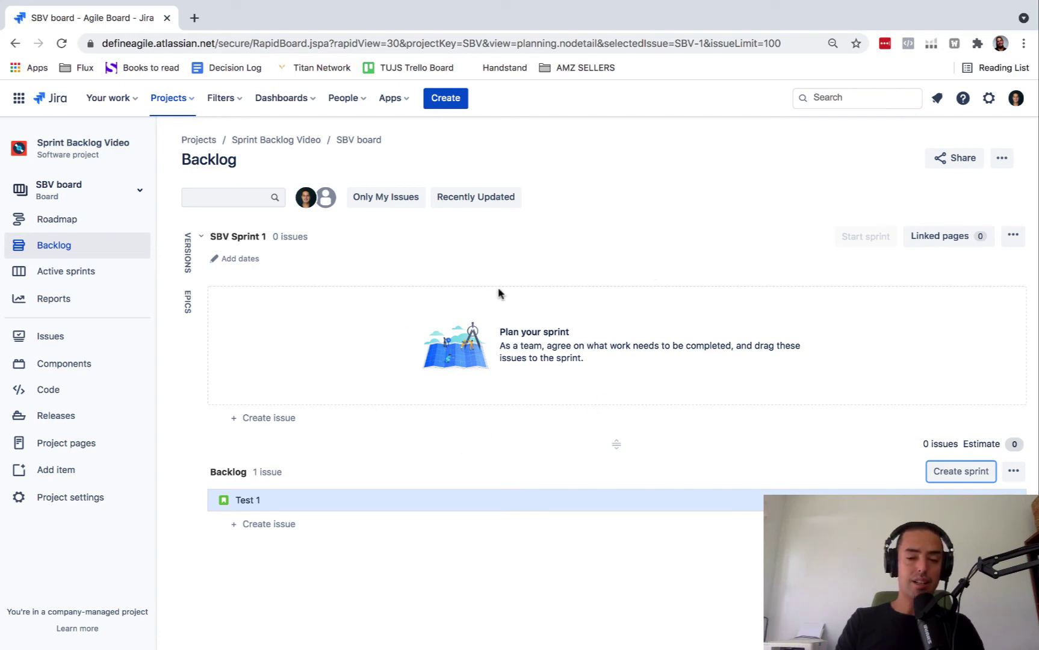
left_click(374, 504)
left_click_drag(373, 504, 366, 315)
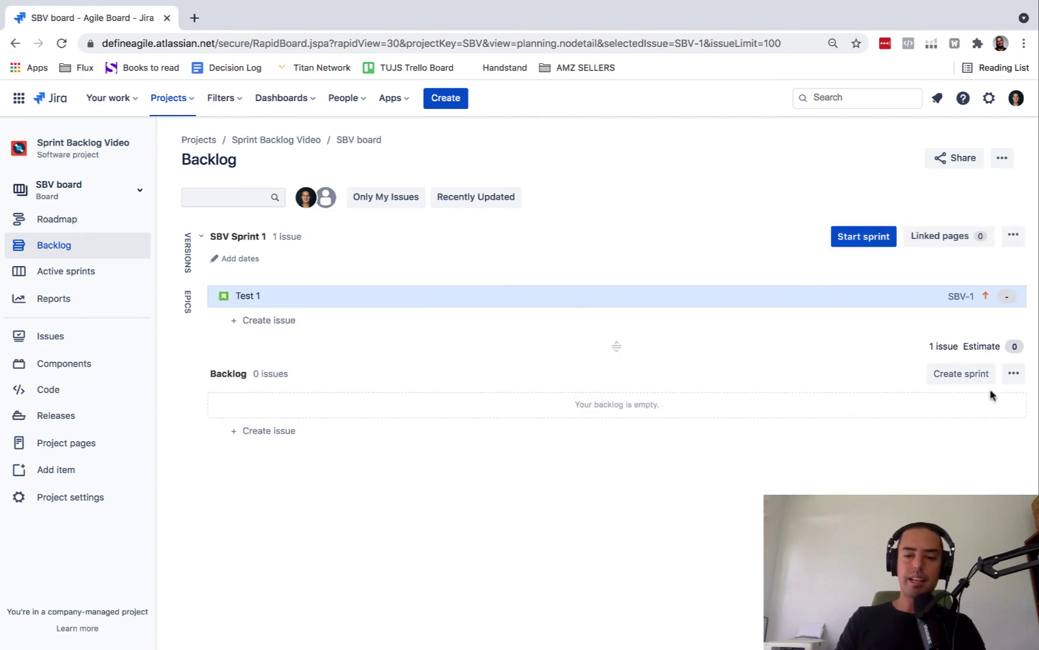
Step: Create SBV Sprint 2, add a new story 'Test 2', and move it into Sprint 2
left_click(968, 376)
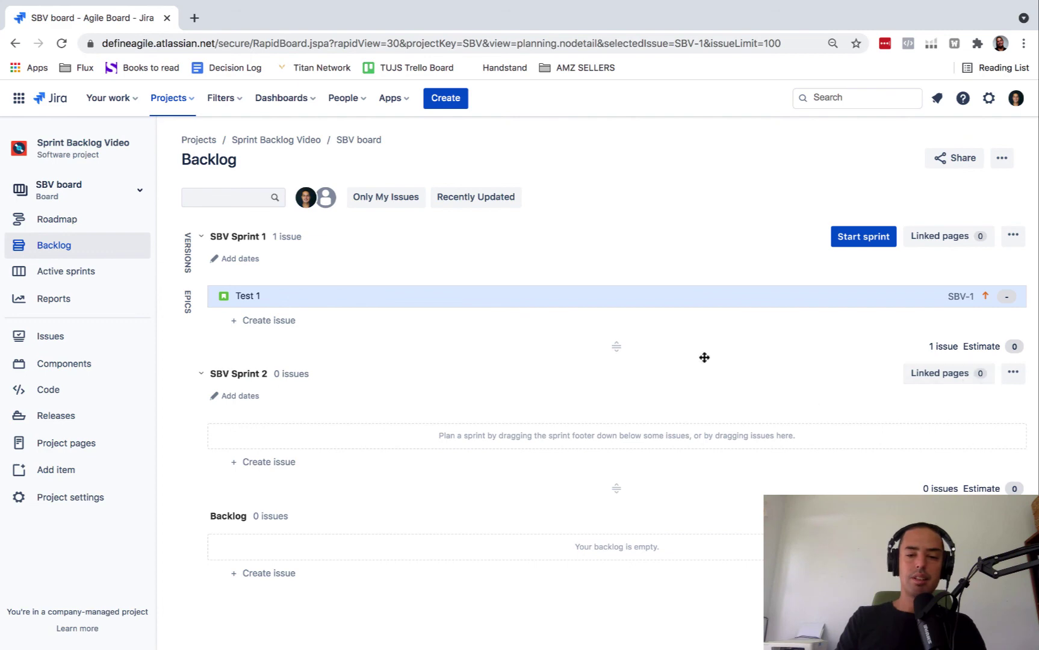
left_click(261, 581)
type("Te")
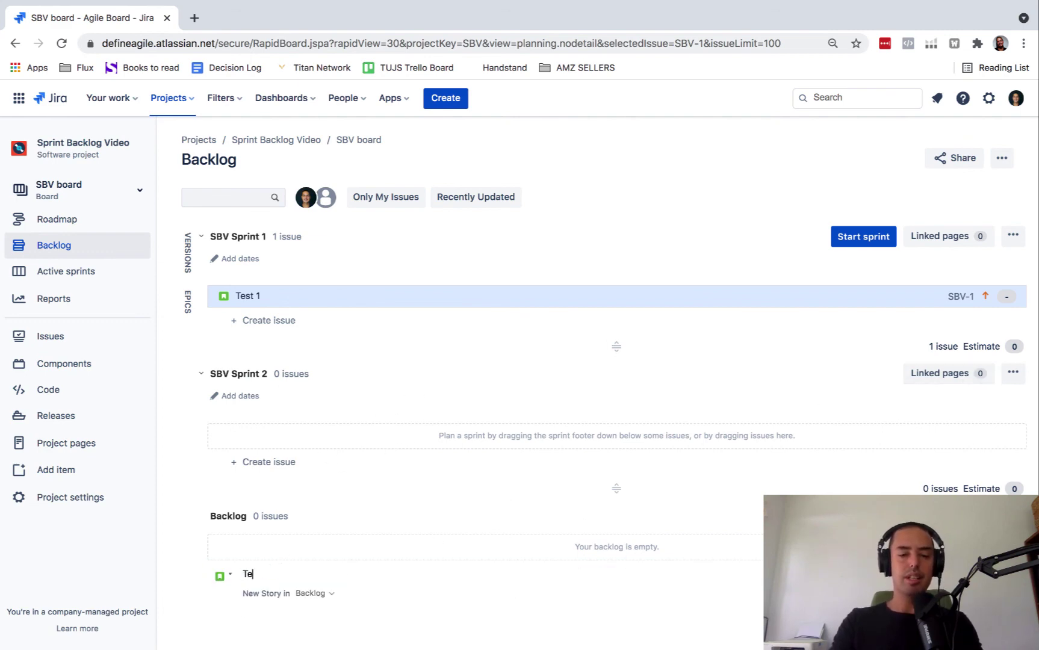
type("st 2")
key("Return")
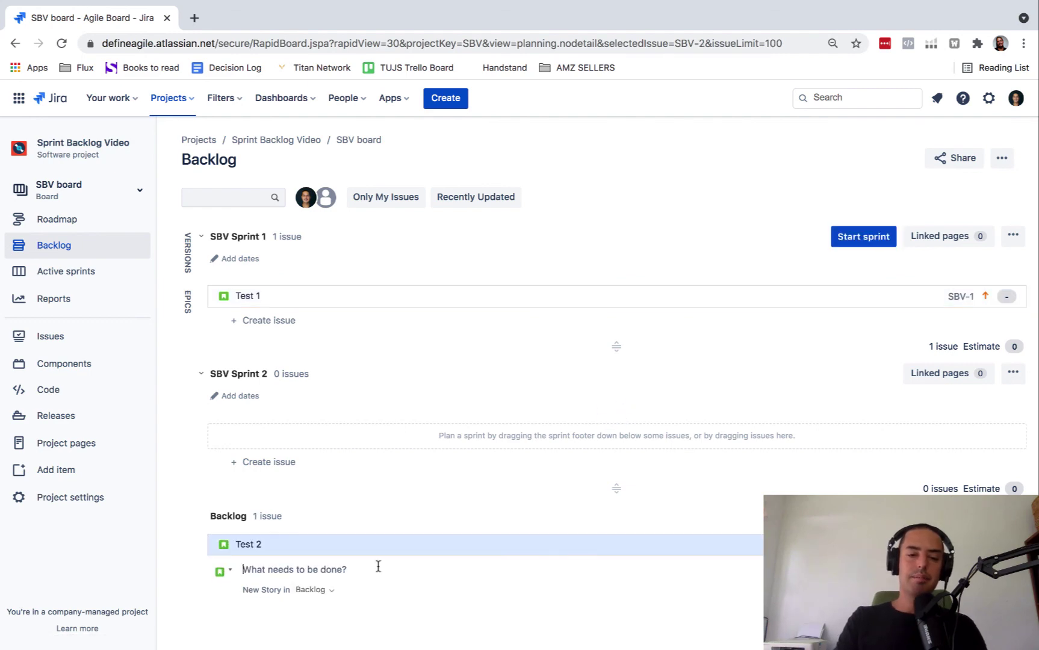
left_click_drag(376, 538, 367, 427)
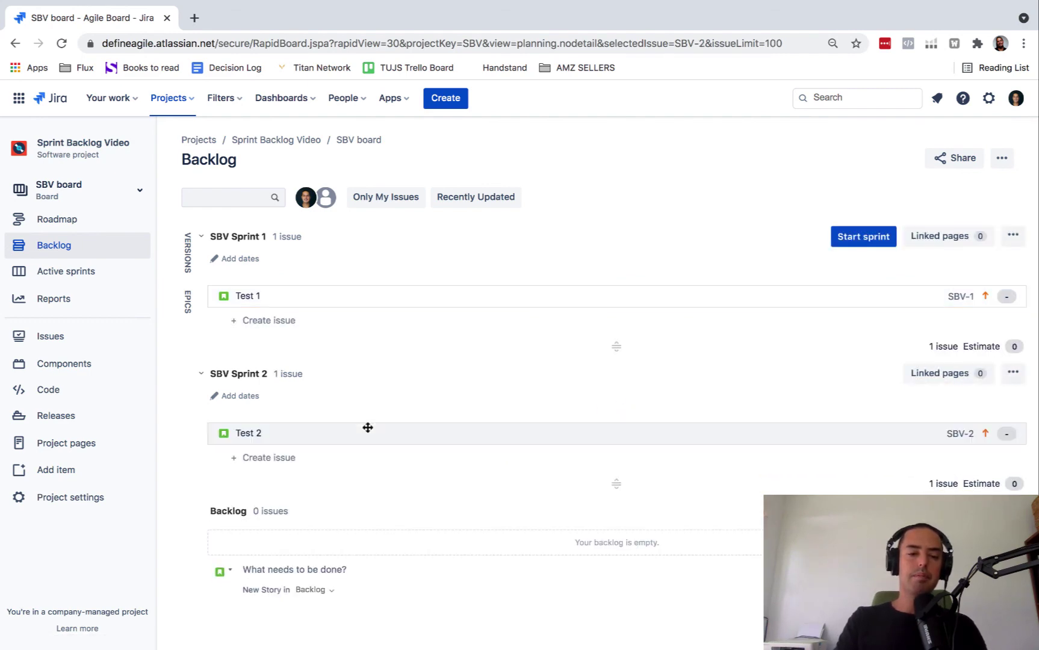